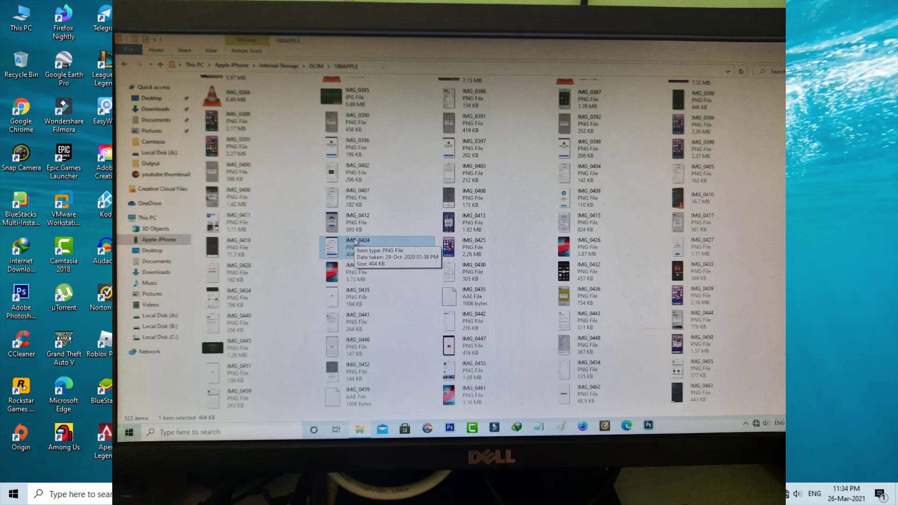
Open the IMG_0424 screenshot from the iPhone's DCIM\100APPLE folder.
{"action": "double_click", "coordinate": [354, 244]}
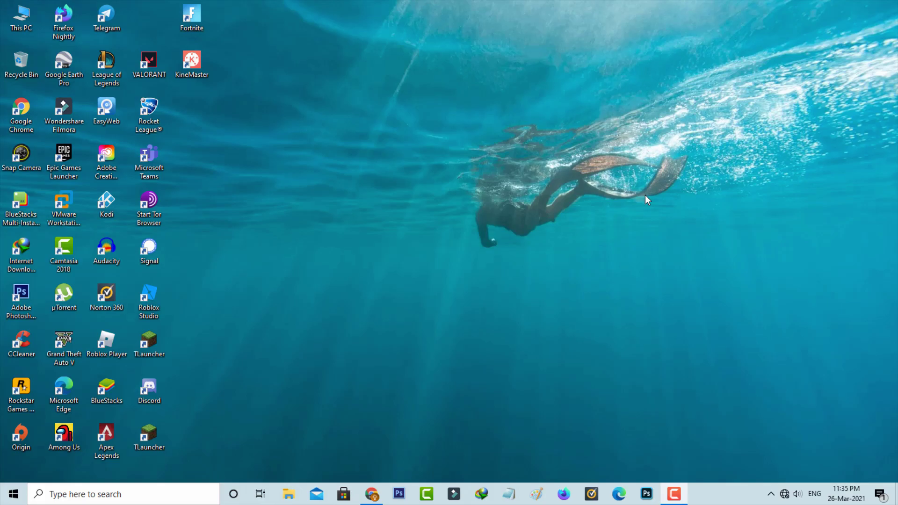
Search Start for cmd and bring up Command Prompt's Run as administrator option.
{"action": "key", "text": "super"}
{"action": "type", "text": "cmd"}
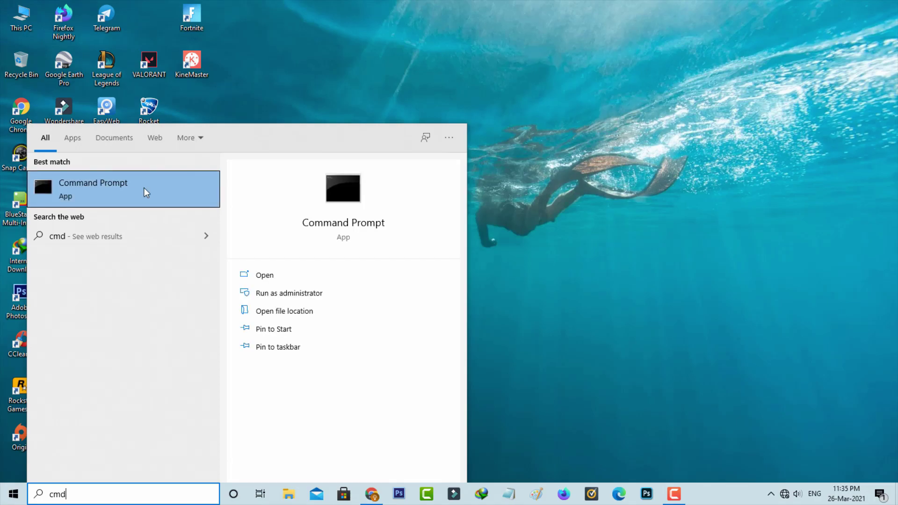
{"action": "right_click", "coordinate": [144, 187]}
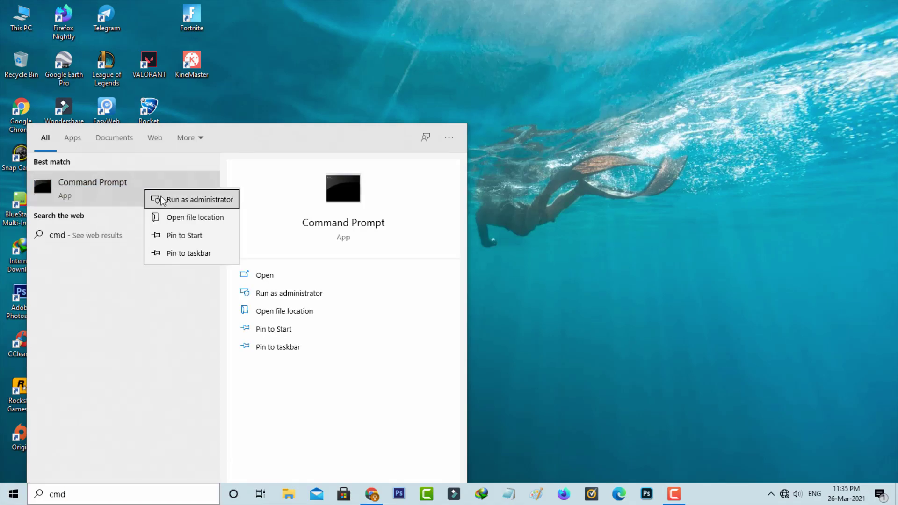
Run chkdsk c: /r /f /x in an elevated prompt, answering Y to schedule it at restart.
{"action": "left_click", "coordinate": [189, 199]}
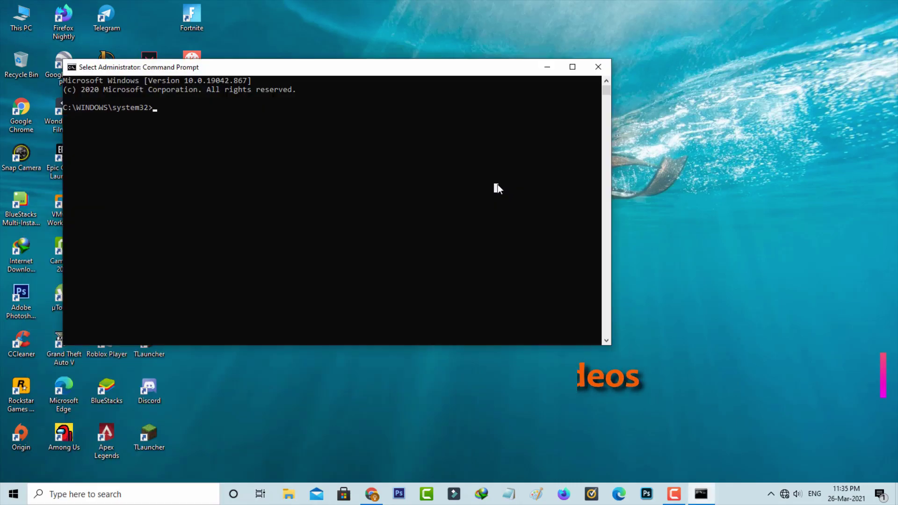
{"action": "type", "text": "chkdsk c: /r /f /x"}
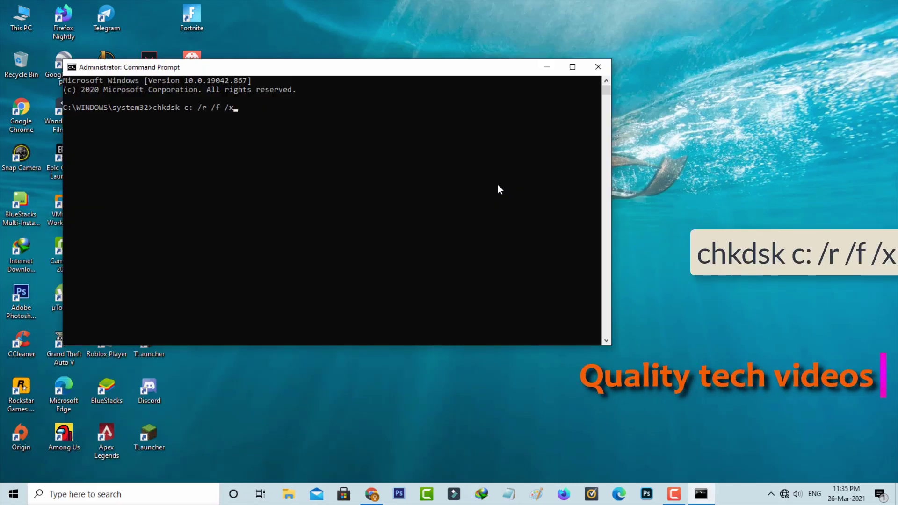
{"action": "key", "text": "Return"}
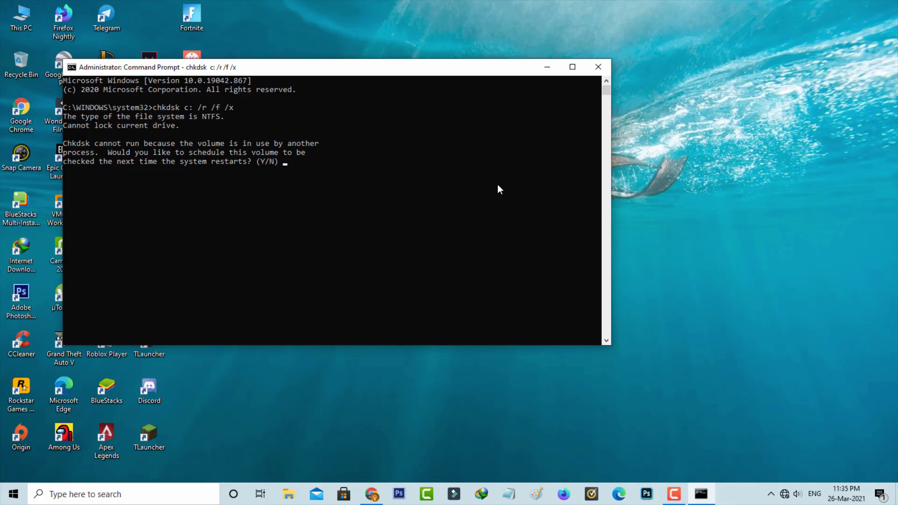
{"action": "type", "text": "y"}
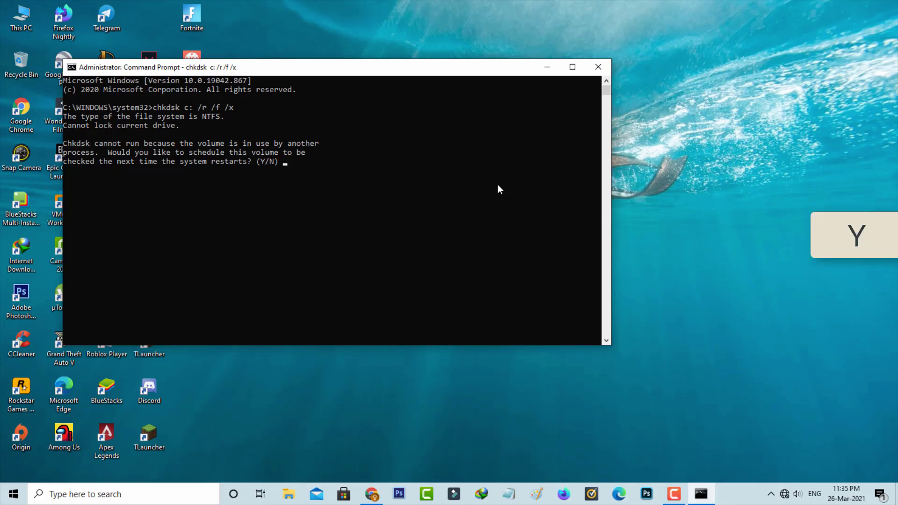
{"action": "key", "text": "Return"}
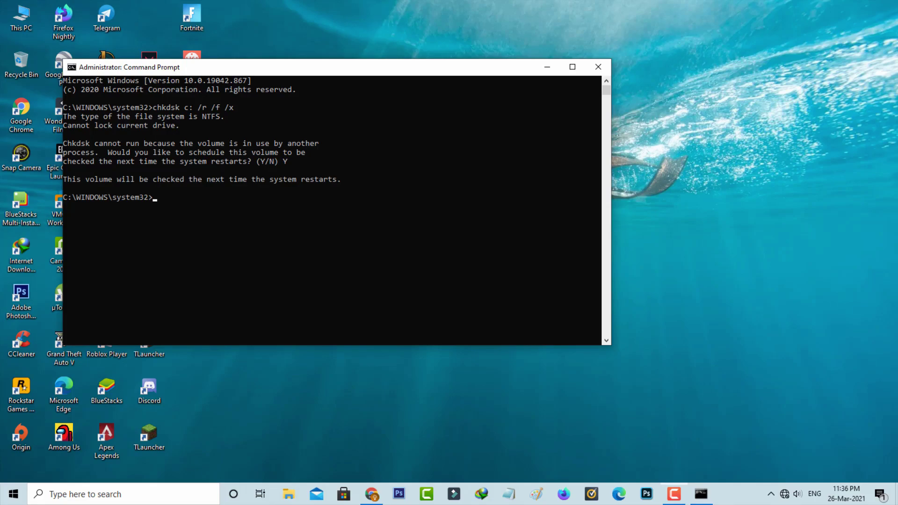